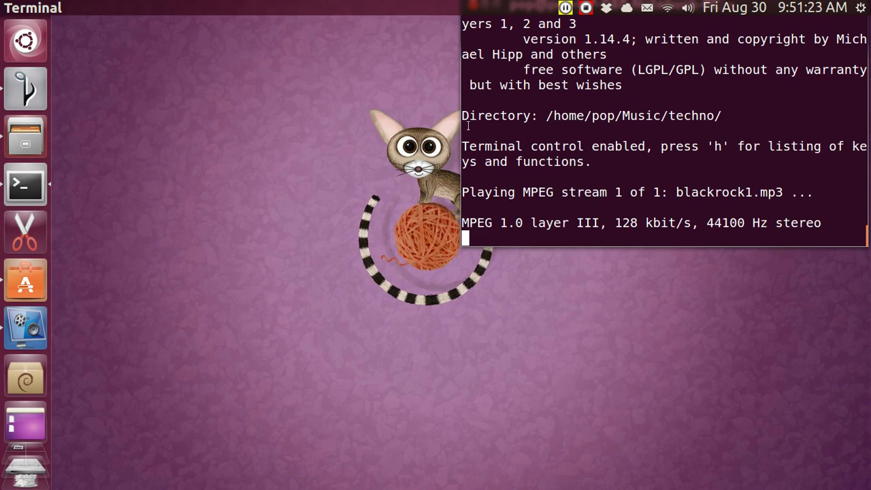
Move the playing terminal down, close it, and confirm Close Terminal to stop blackrock1.mp3.
mouse_move(467, 12)
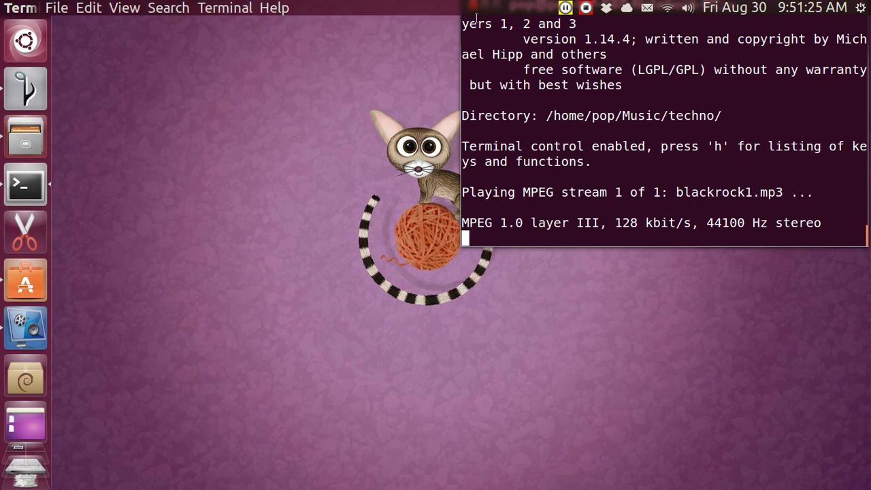
key(ctrl+alt+KP_3)
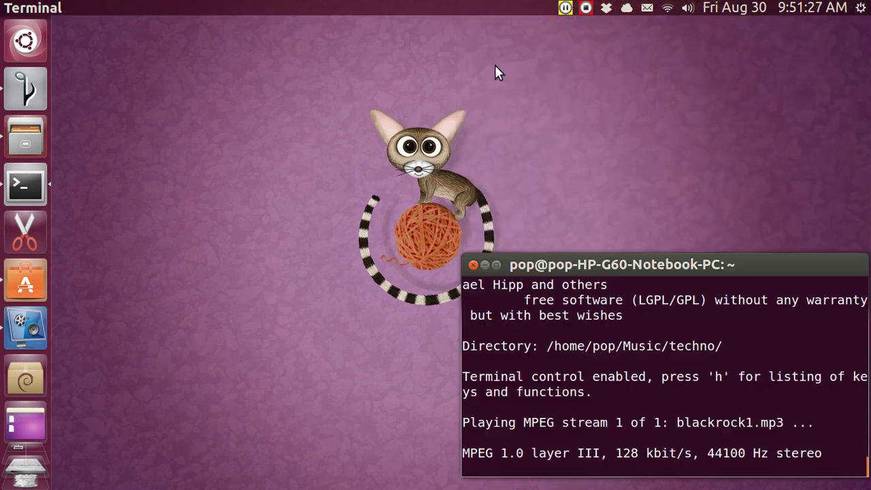
click(473, 266)
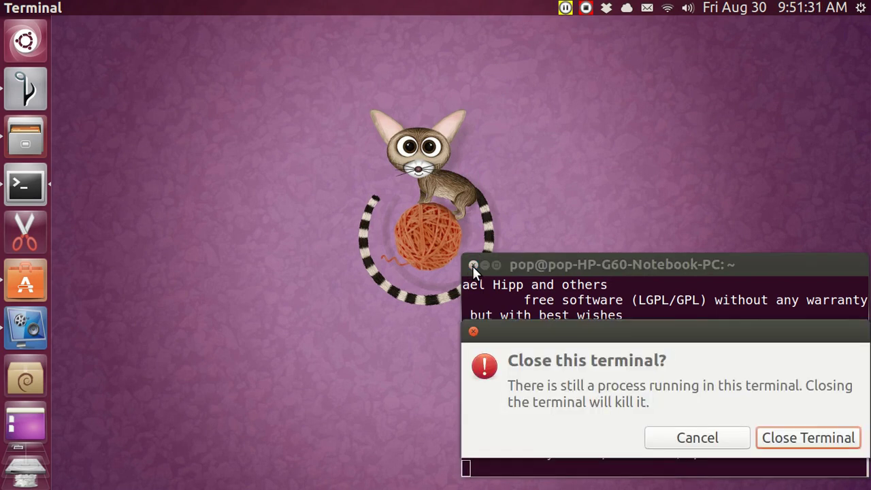
click(787, 441)
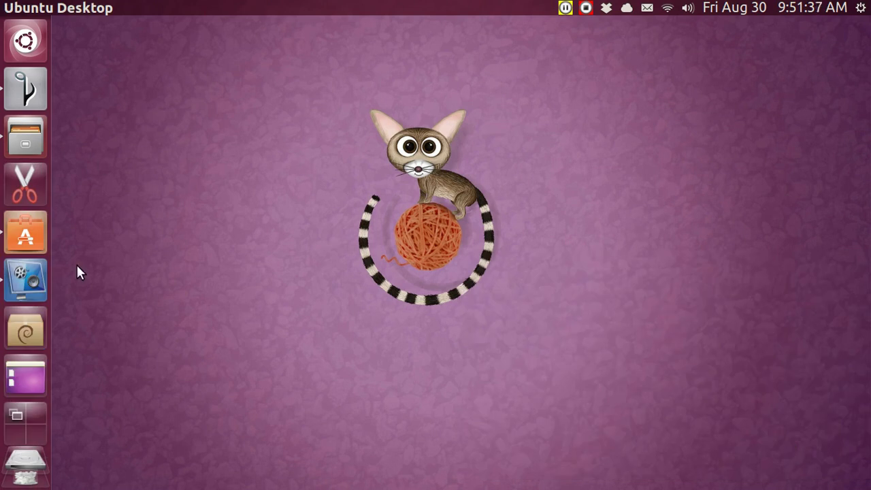
click(19, 233)
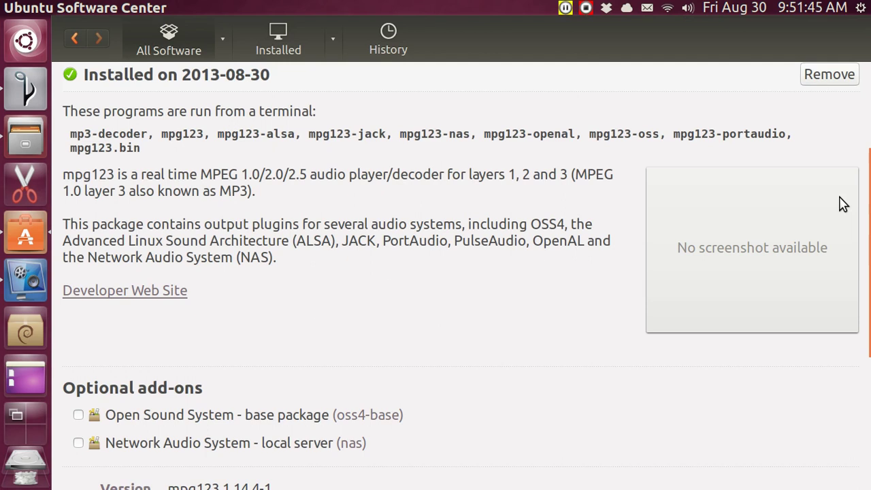
scroll(841, 202, up, 4)
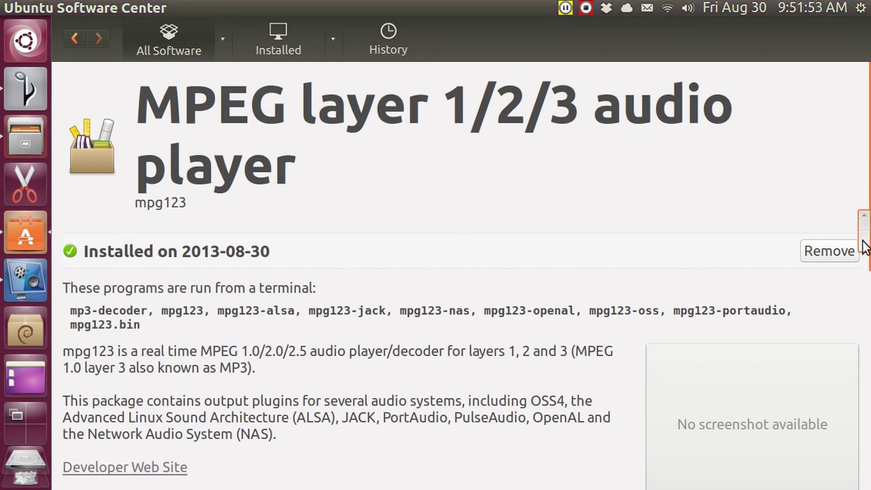
drag(862, 238, 864, 375)
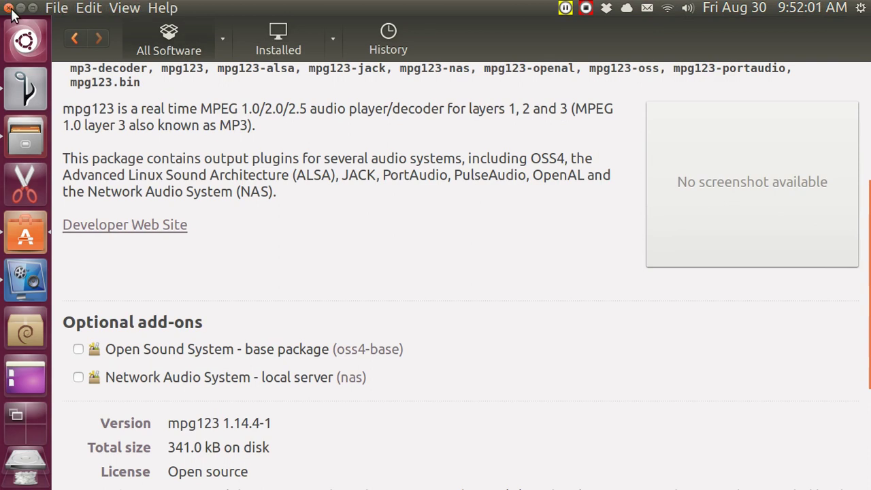
click(9, 8)
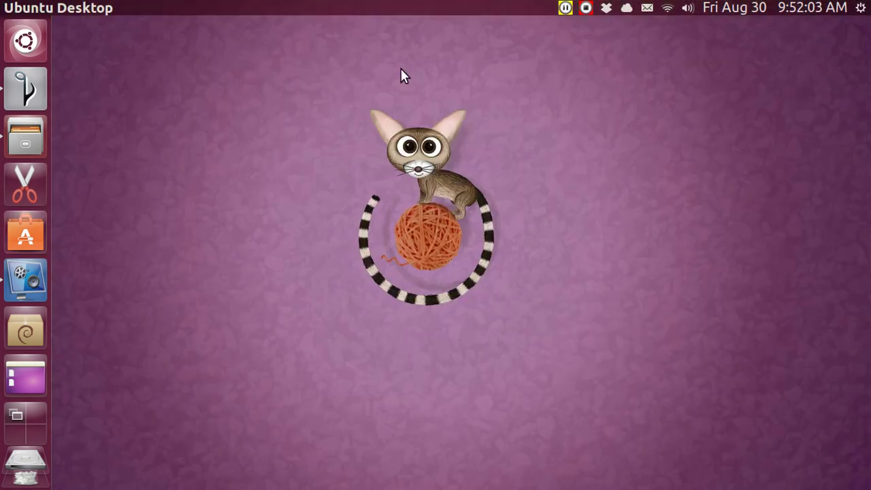
click(688, 8)
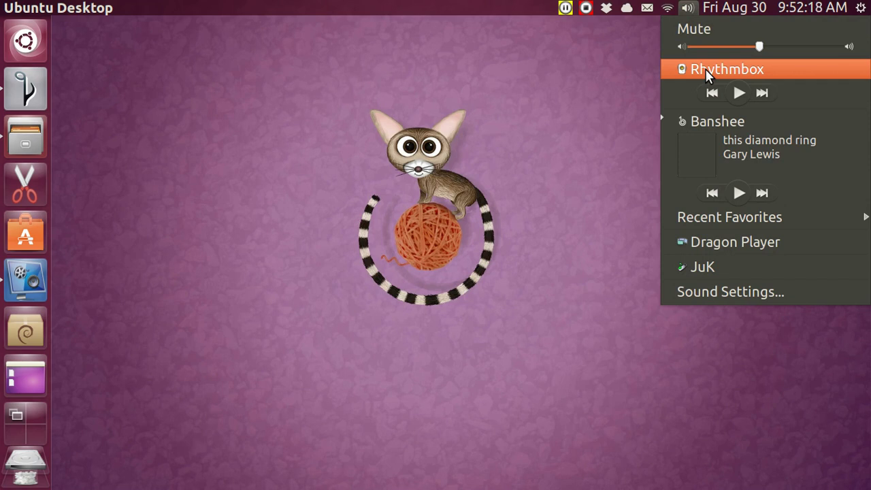
click(567, 60)
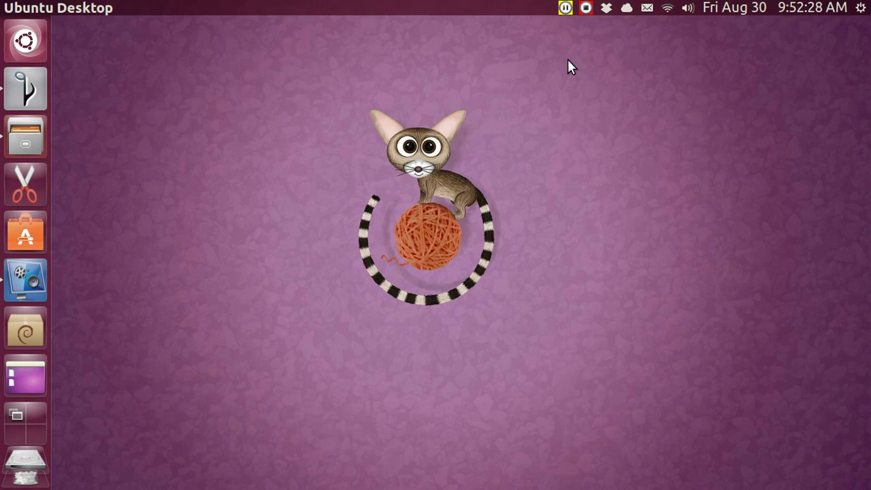
click(23, 41)
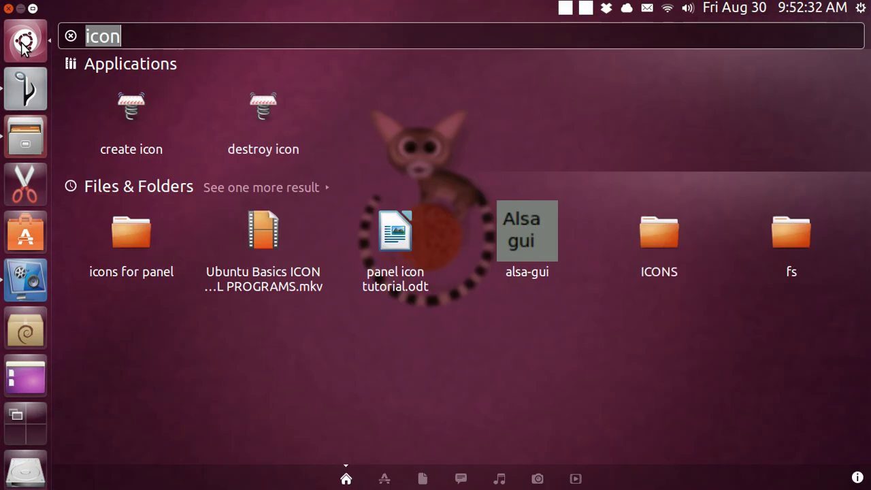
click(23, 41)
key(super)
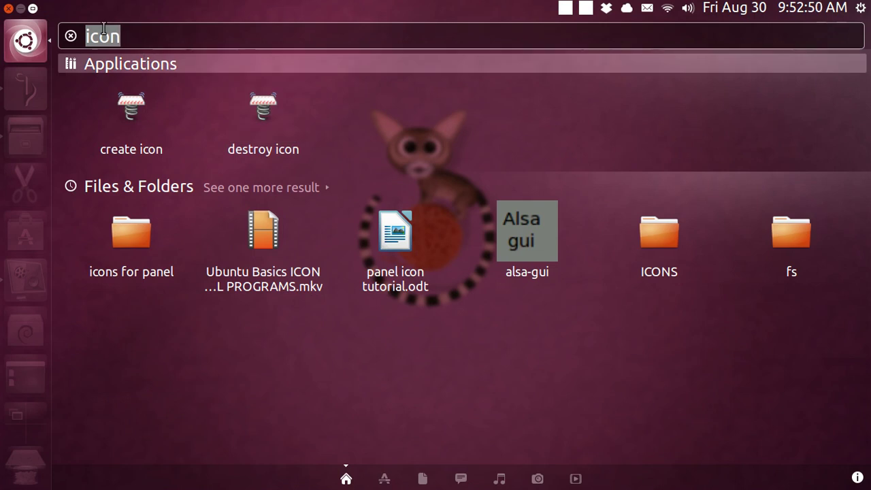
click(8, 9)
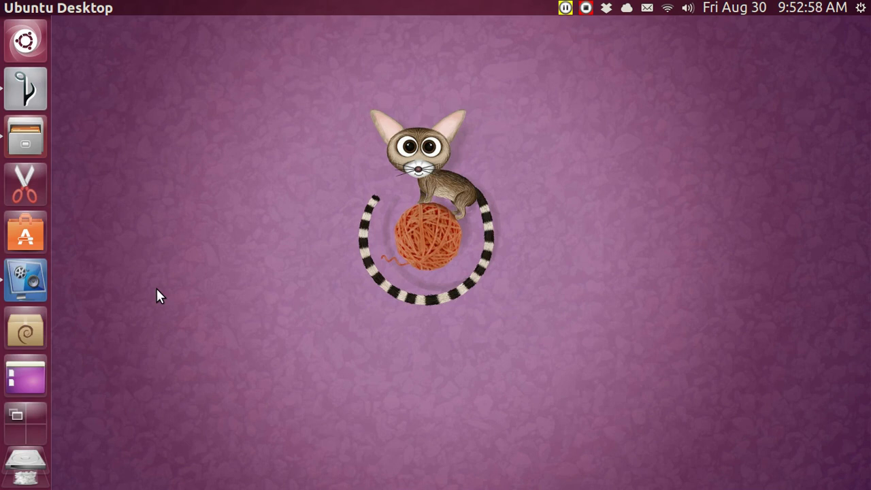
In a new terminal, run 'mpg123 -C' on the techno folder's blackrock1.mp3.
key(ctrl+alt+t)
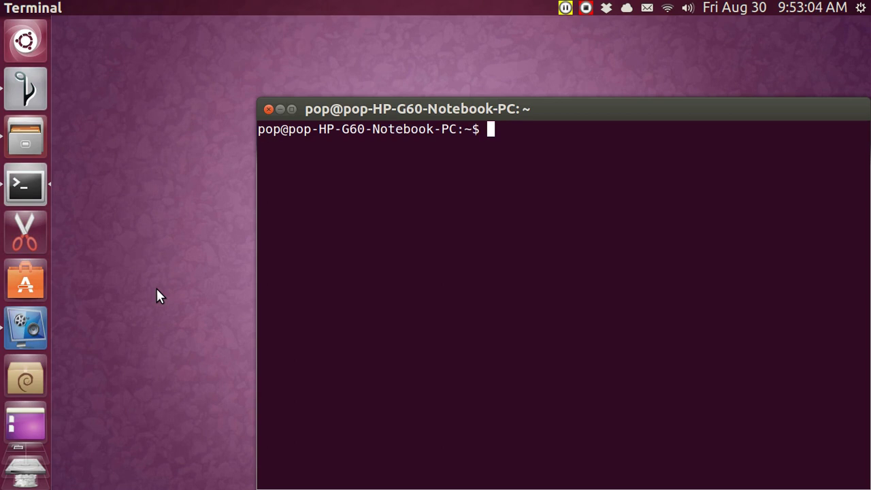
text(mpg123 -C /home/pop/Music/techno/blackrock1.mp3)
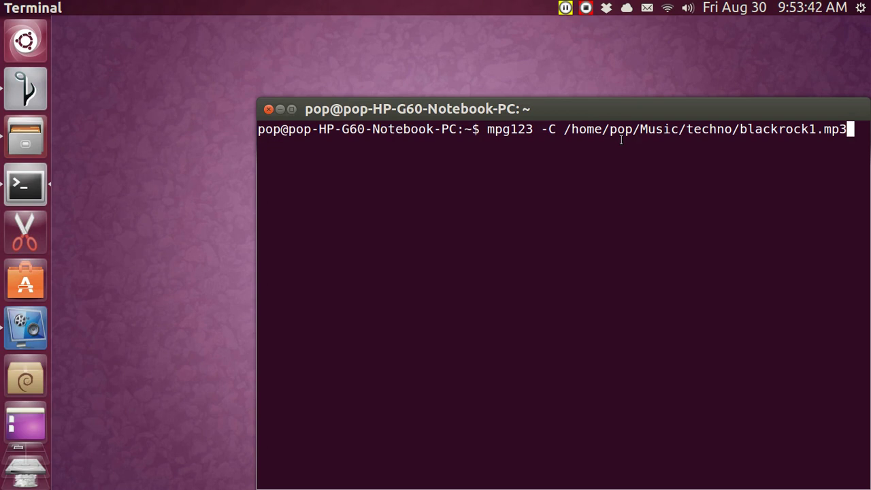
key(Return)
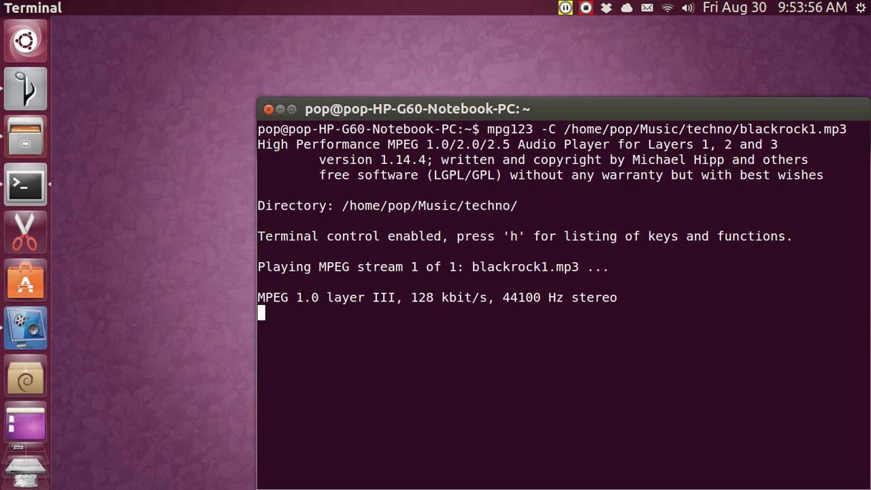
Raise the volume, mute then unmute, lower it twice, then quit mpg123 with q.
key(XF86AudioRaiseVolume)
key(XF86AudioRaiseVolume)
key(XF86AudioRaiseVolume)
key(XF86AudioRaiseVolume)
key(XF86AudioRaiseVolume)
key(XF86AudioRaiseVolume)
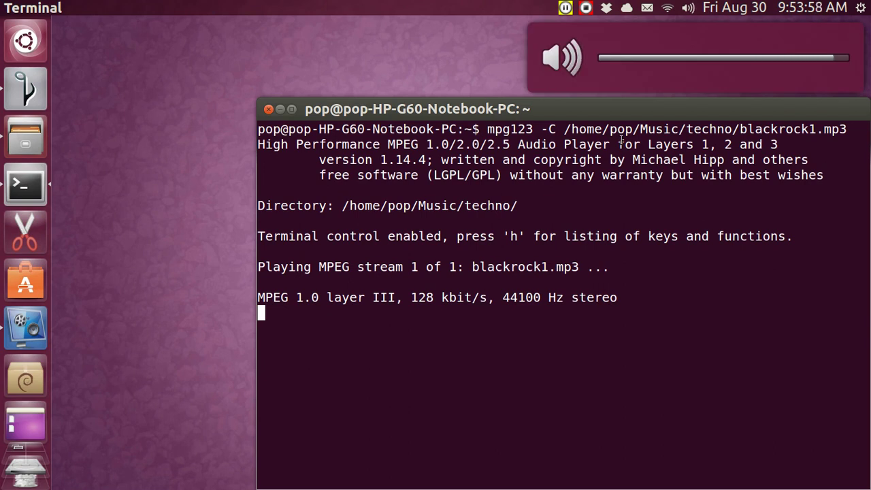
key(XF86AudioMute)
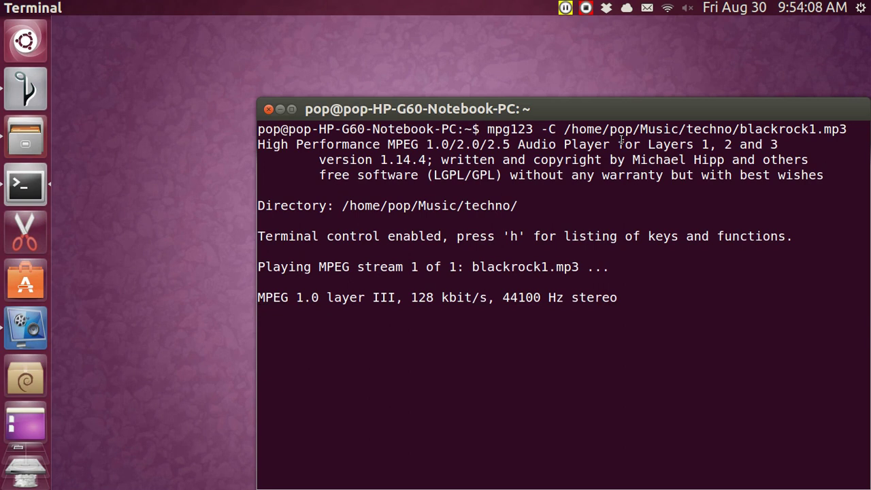
key(XF86AudioMute)
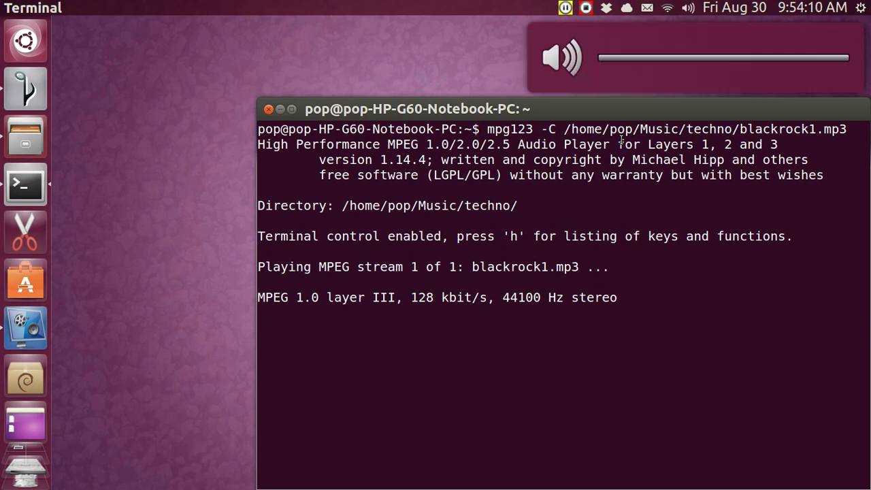
key(XF86AudioLowerVolume)
key(XF86AudioLowerVolume)
key(XF86AudioLowerVolume)
key(XF86AudioLowerVolume)
key(XF86AudioLowerVolume)
key(XF86AudioLowerVolume)
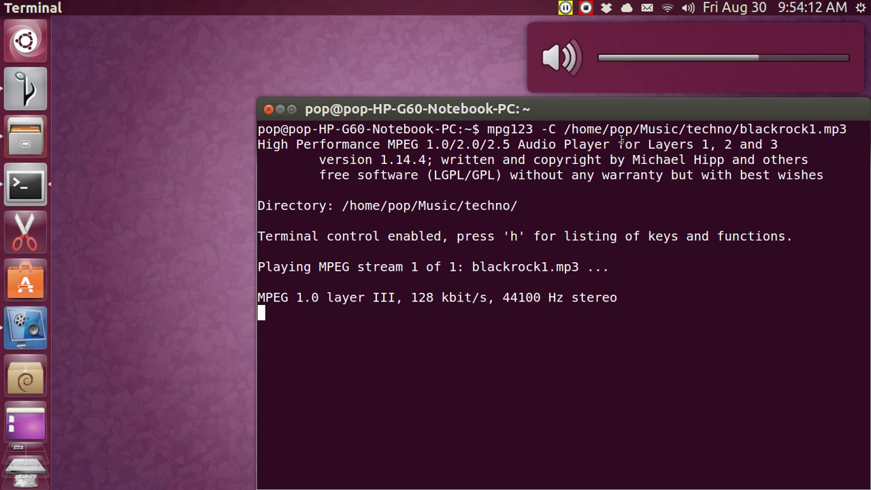
key(XF86AudioLowerVolume)
key(XF86AudioLowerVolume)
key(XF86AudioLowerVolume)
key(XF86AudioLowerVolume)
key(XF86AudioLowerVolume)
key(XF86AudioLowerVolume)
key(XF86AudioLowerVolume)
key(XF86AudioLowerVolume)
key(XF86AudioLowerVolume)
key(XF86AudioLowerVolume)
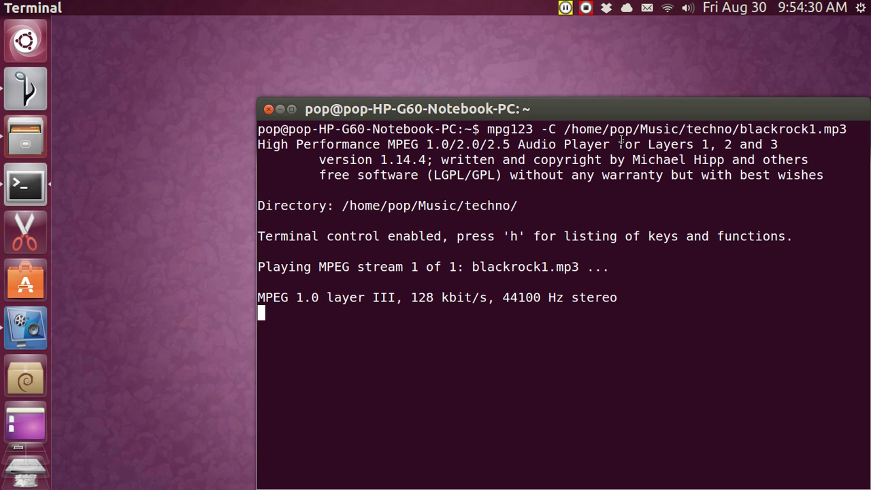
key(q)
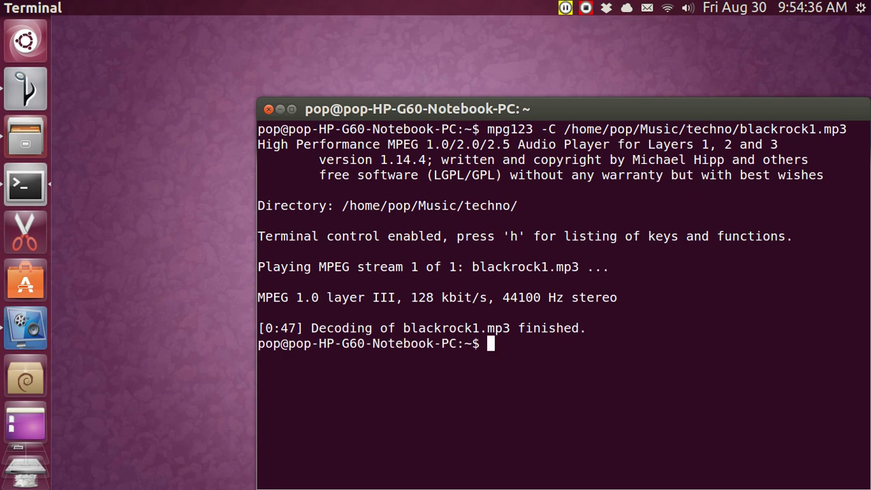
Maximize the terminal and rerun 'mpg123 -help' from history to print version 1.14.4 options.
key(Up)
key(Up)
key(Up)
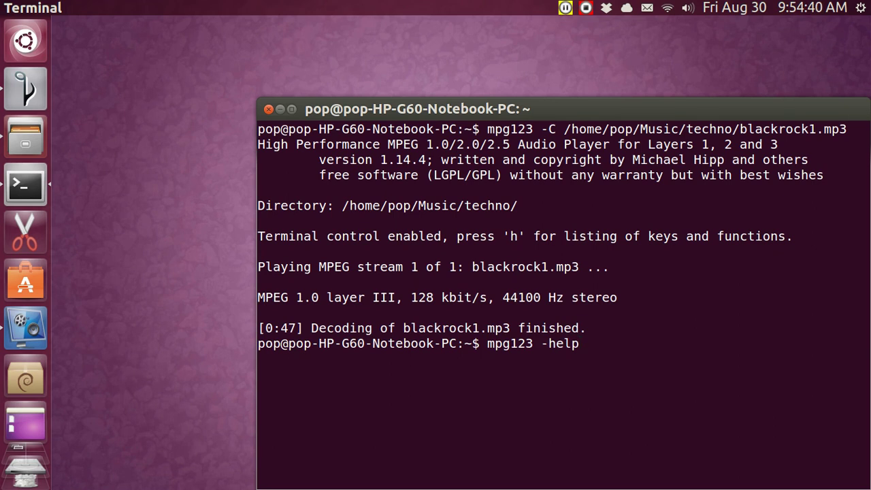
key(ctrl+super+Up)
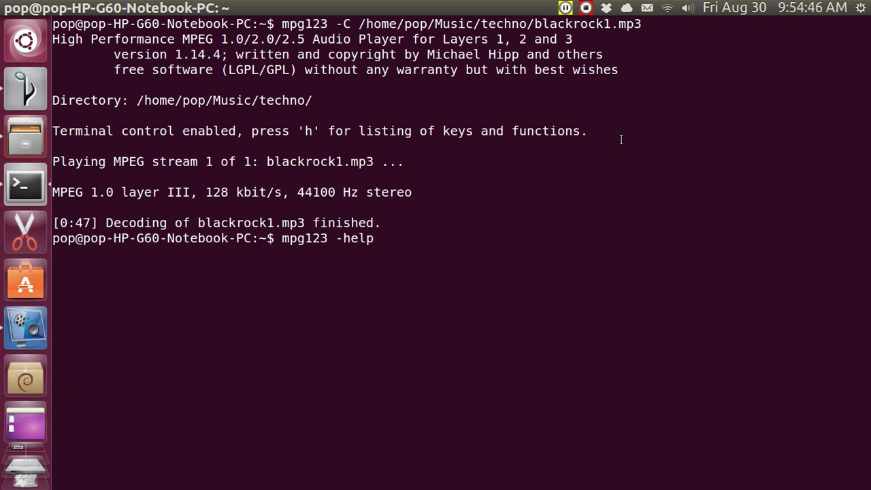
key(Return)
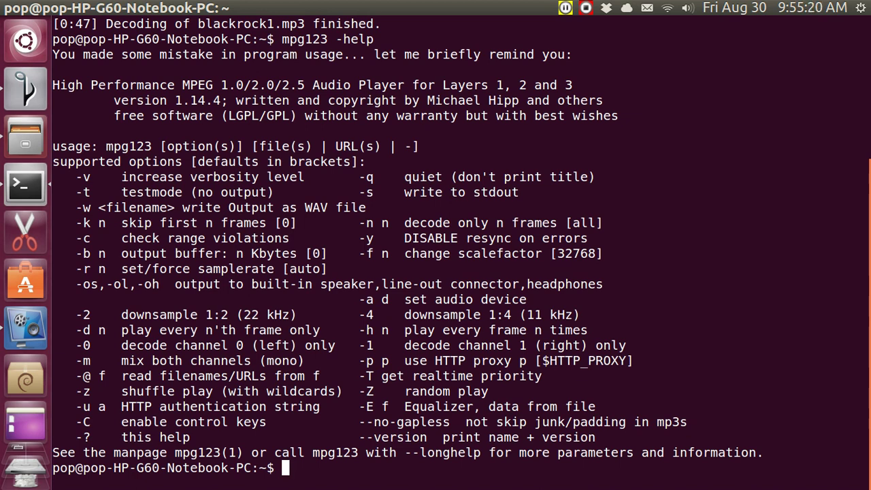
Rerun the 'mpg123 -C' blackrock1.mp3 command from history and adjust the playback volume.
key(Up)
key(Up)
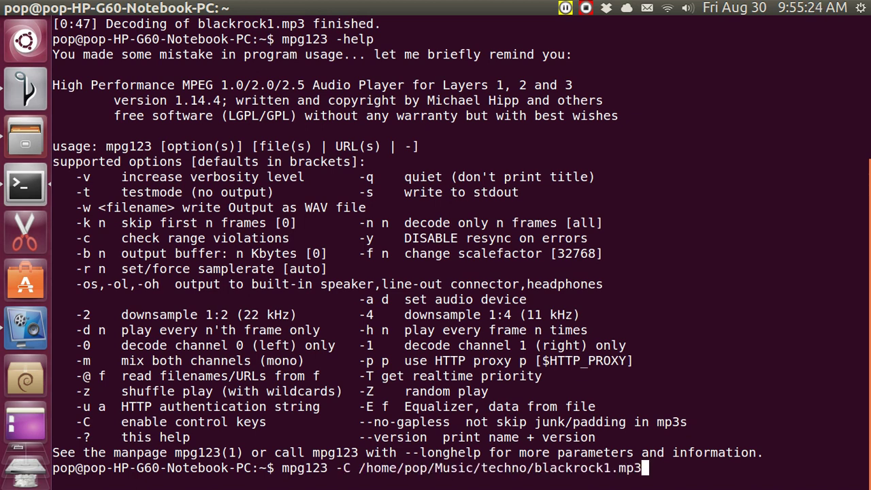
key(Return)
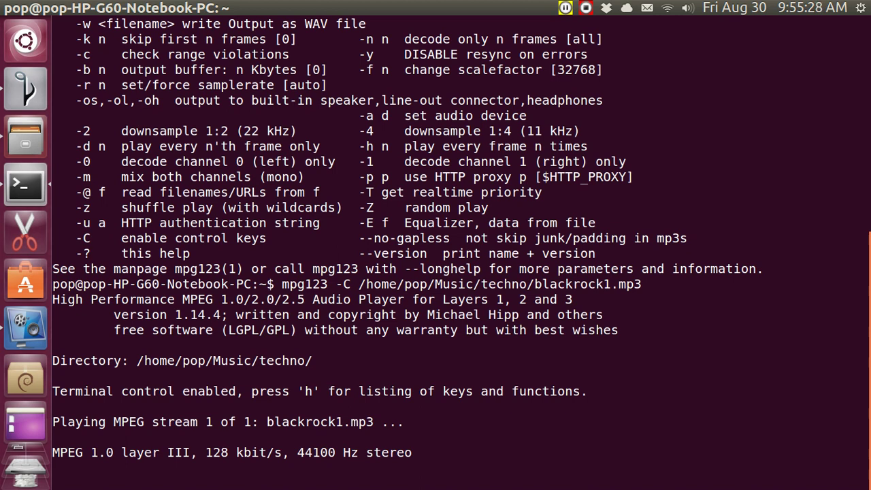
key(XF86AudioRaiseVolume)
key(XF86AudioRaiseVolume)
key(XF86AudioRaiseVolume)
key(XF86AudioRaiseVolume)
key(XF86AudioRaiseVolume)
key(XF86AudioRaiseVolume)
key(XF86AudioRaiseVolume)
key(XF86AudioRaiseVolume)
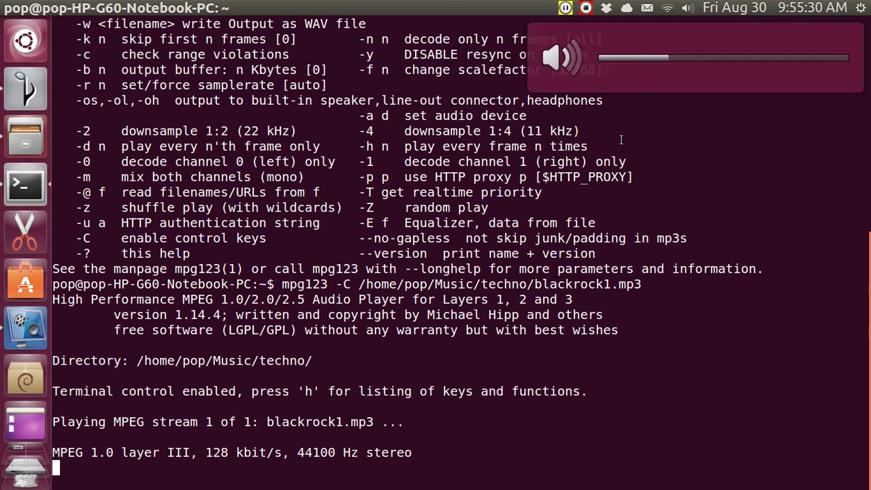